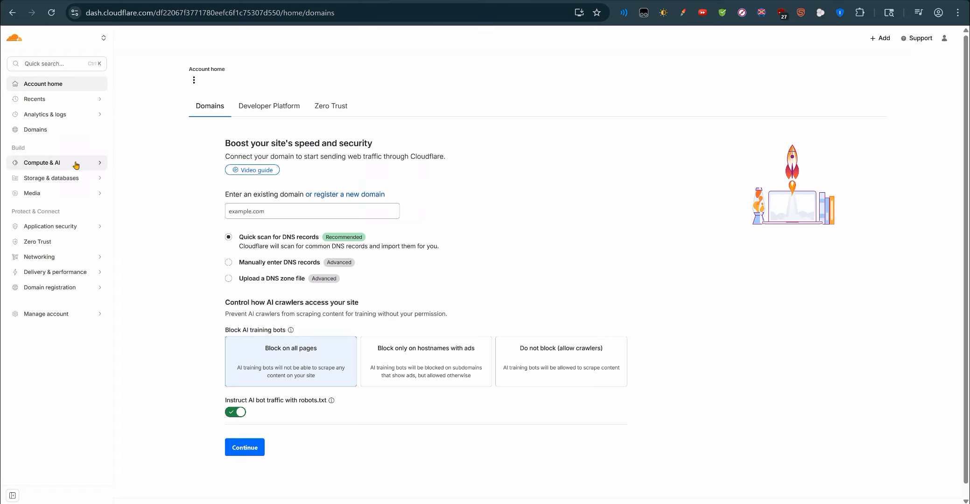
- Start a new Pages project in Workers & Pages by importing an existing Git repository
click(76, 163)
click(59, 179)
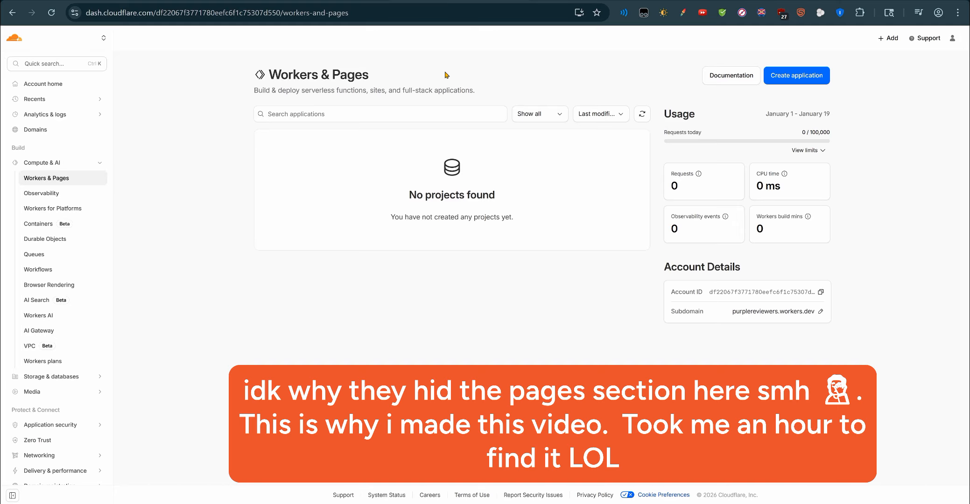
click(893, 40)
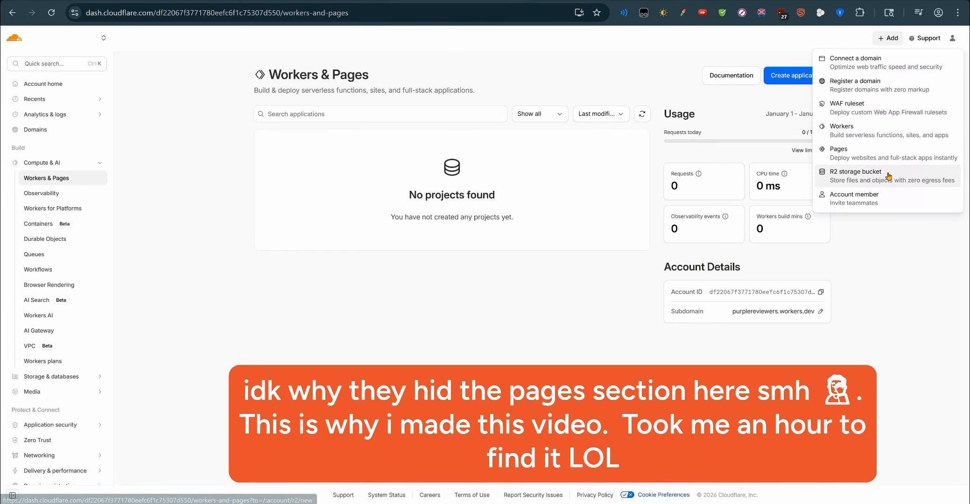
click(850, 154)
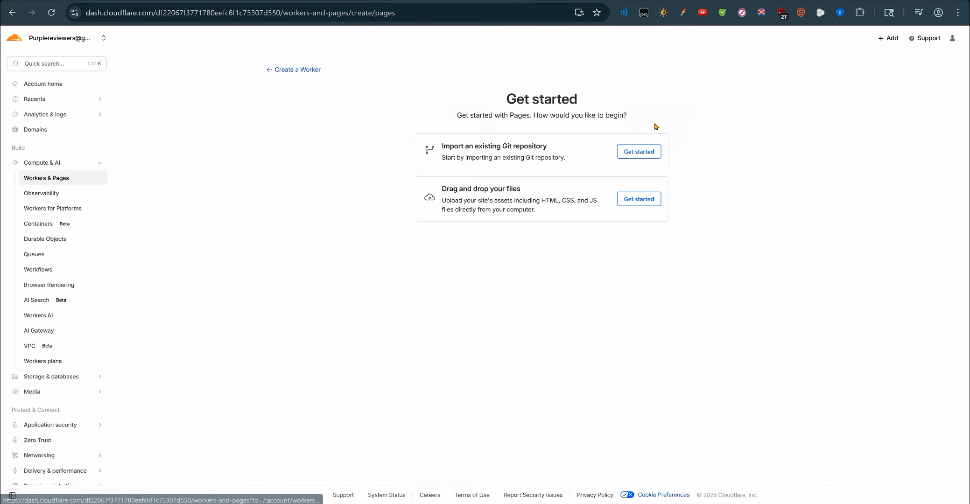
click(628, 154)
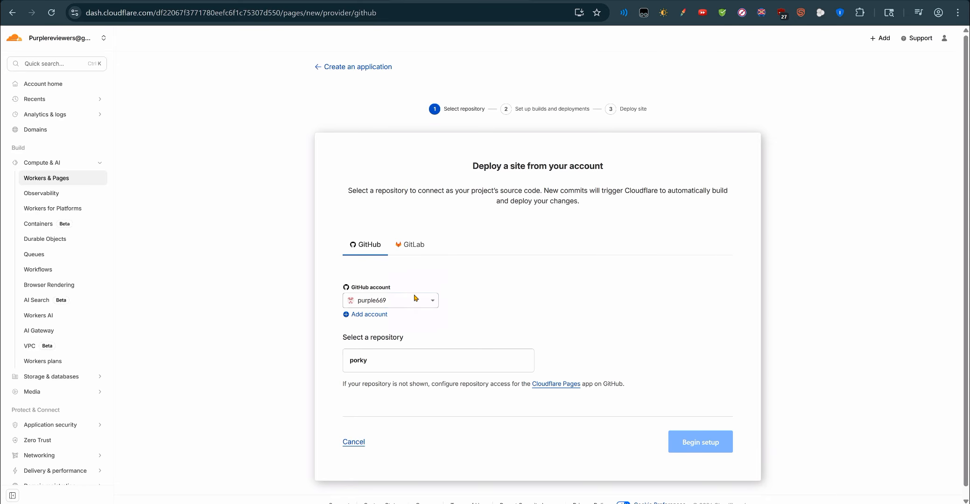
- Select the porky GitHub repository as the project source and begin its setup
click(420, 366)
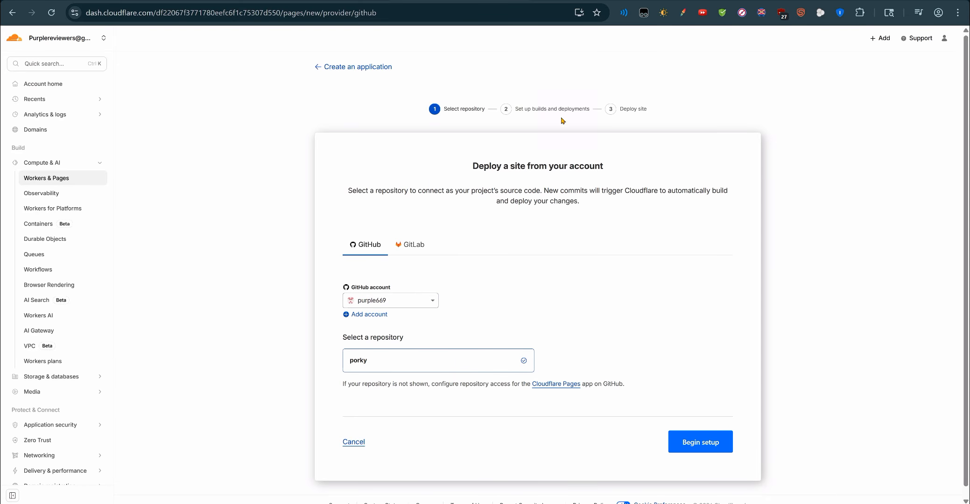
click(433, 301)
click(509, 304)
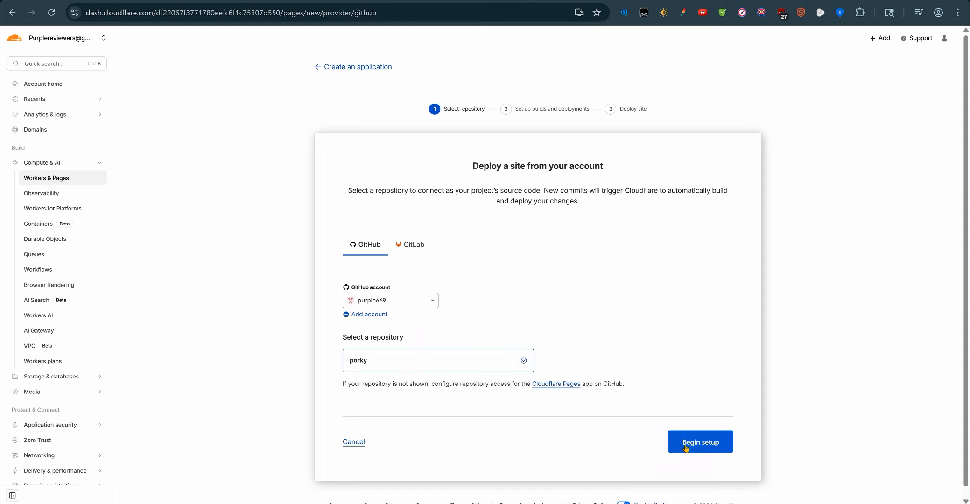
click(688, 447)
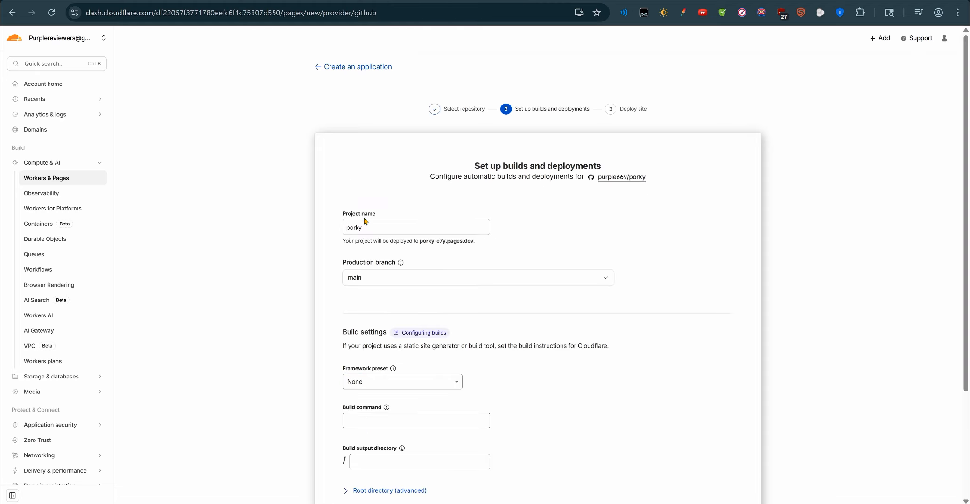
- Review the porky build settings, then save and deploy the project with the defaults
scroll(400, 307, down, 2)
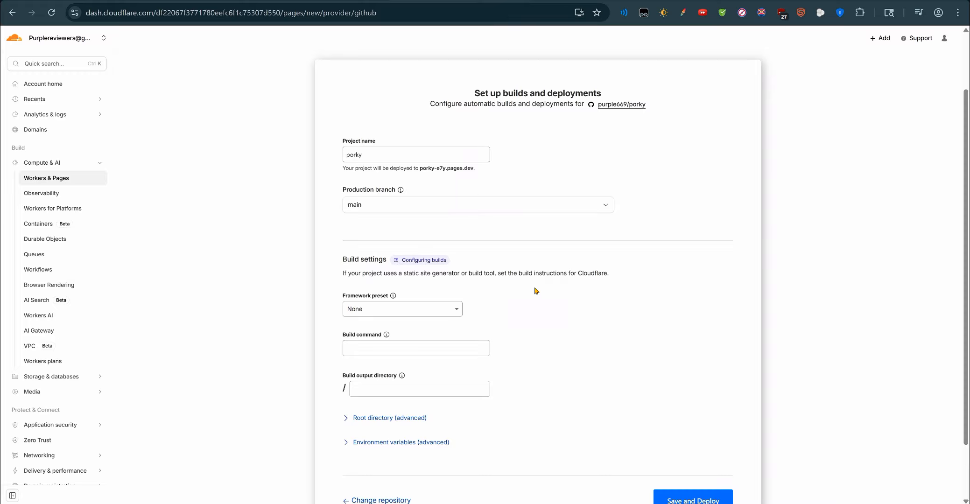
scroll(594, 298, down, 2)
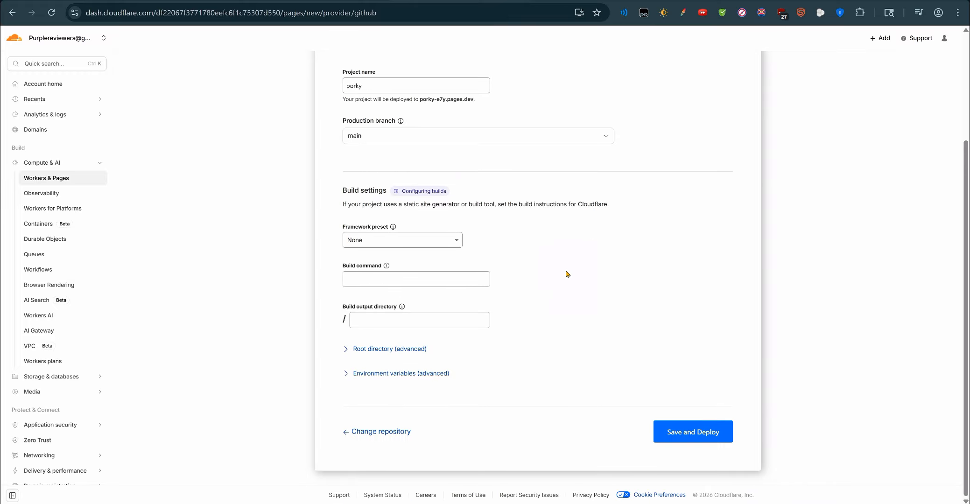
scroll(567, 275, up, 2)
scroll(495, 248, down, 2)
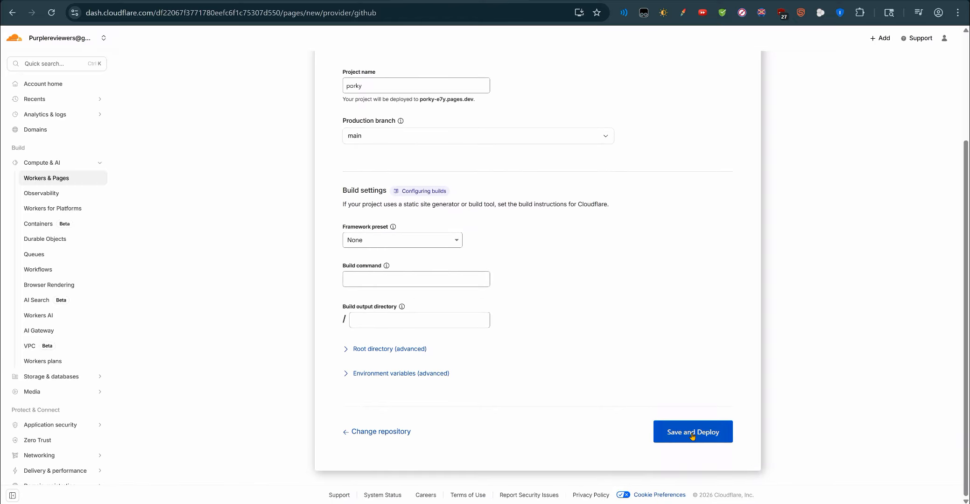
click(692, 434)
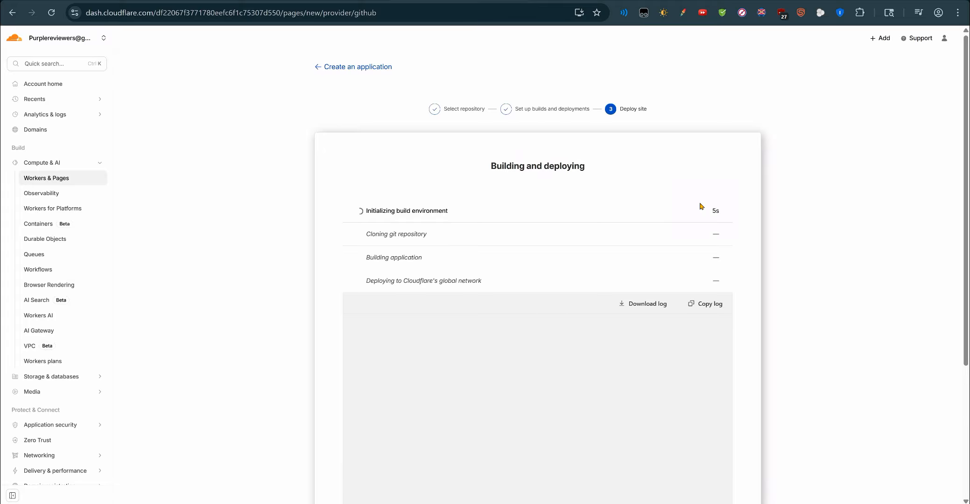
- Preview the deployed site at porky-e7y.pages.dev, then close the preview
scroll(757, 306, down, 2)
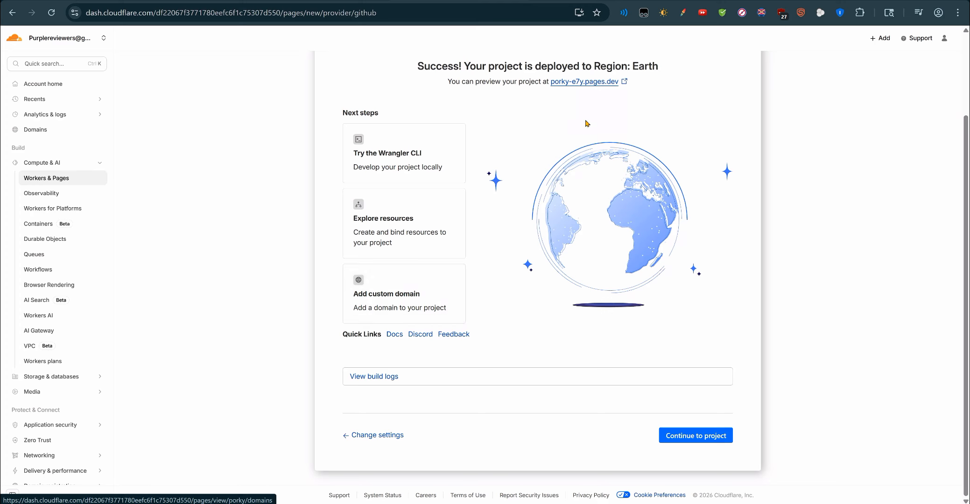
click(618, 83)
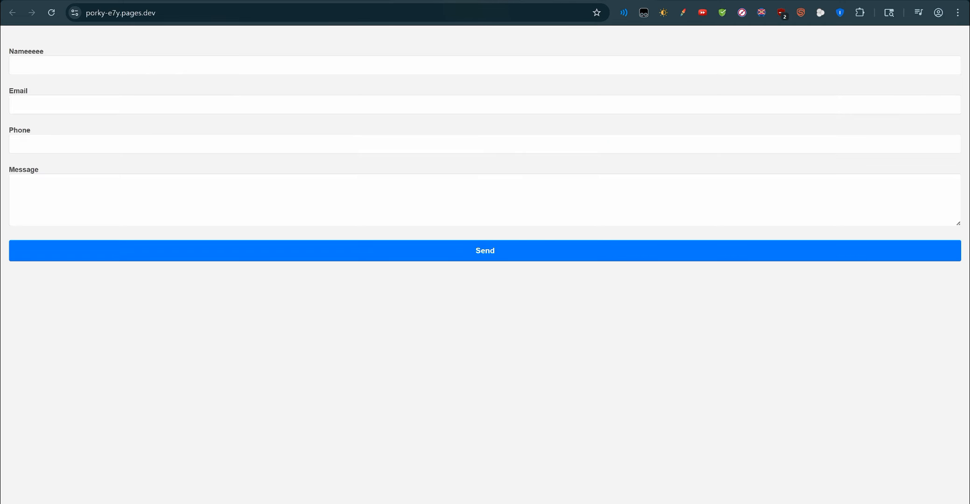
key(ctrl+w)
- Set up purpleee.space as a custom domain for the porky project and continue to DNS configuration
click(418, 295)
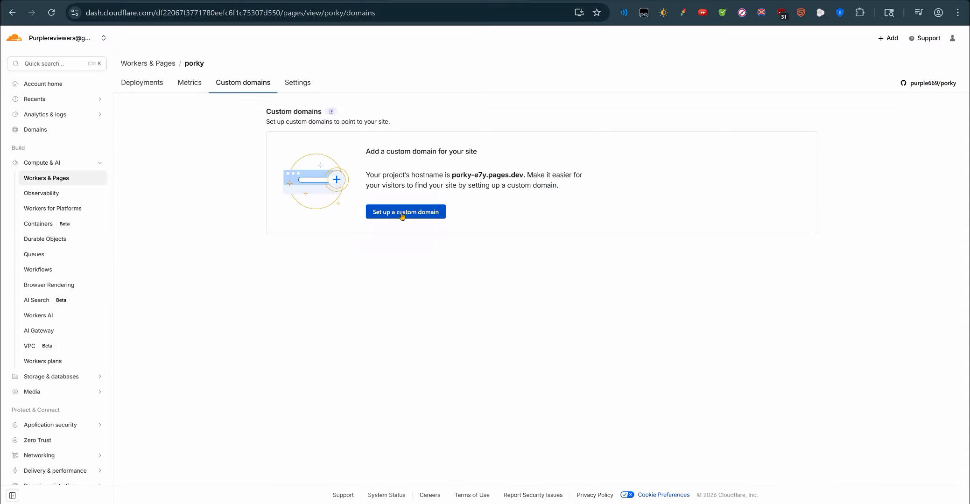
click(402, 214)
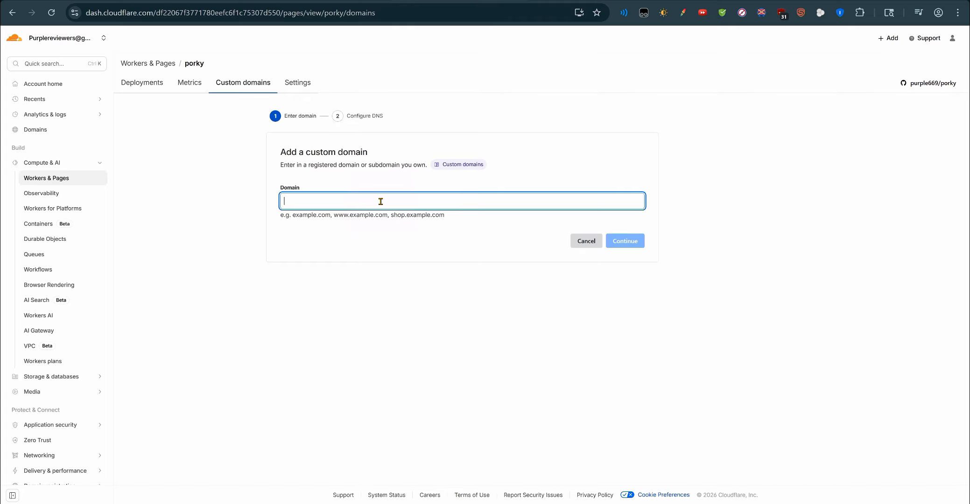
text(purpleee.space)
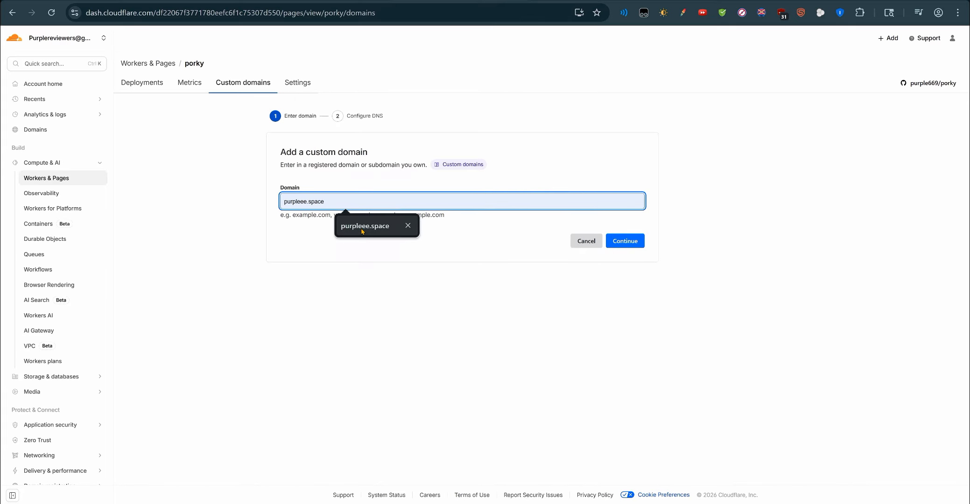
click(360, 226)
click(627, 240)
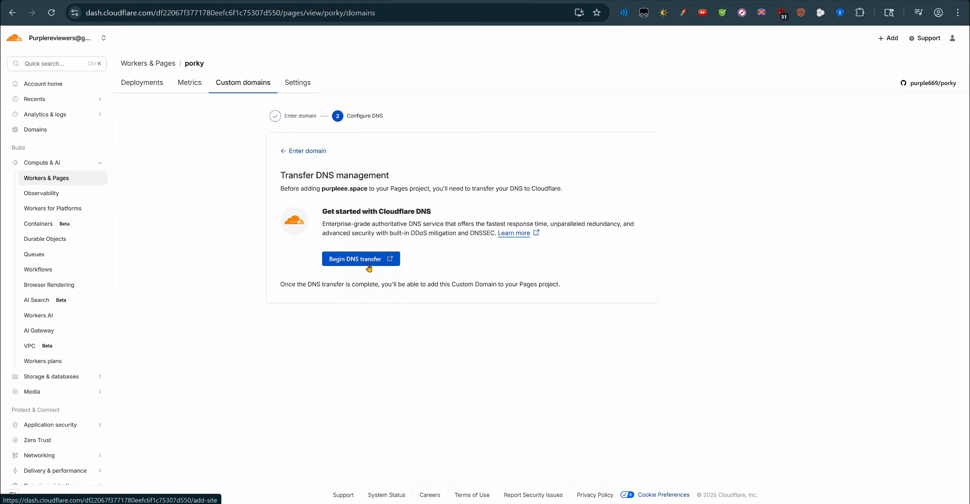
- Begin the DNS transfer by adding purpleee.space as an existing domain on the Free plan
click(368, 267)
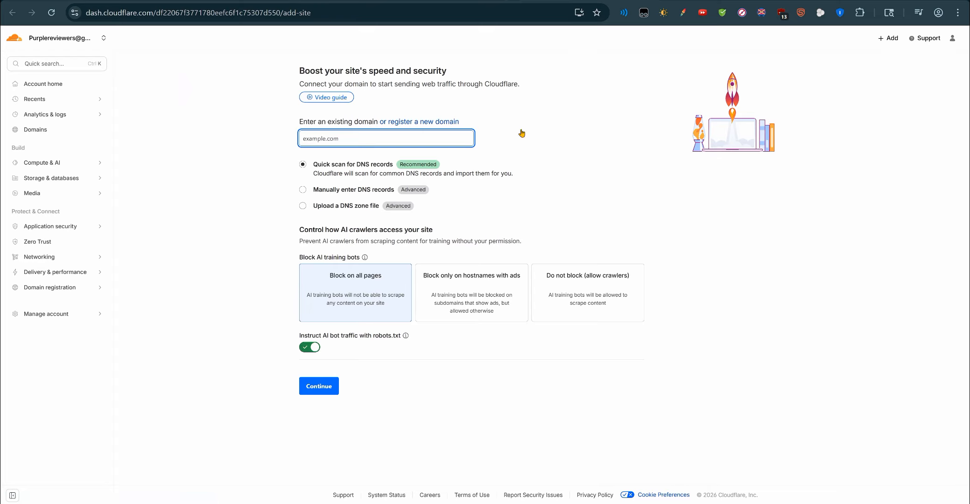
text(purpleee.space)
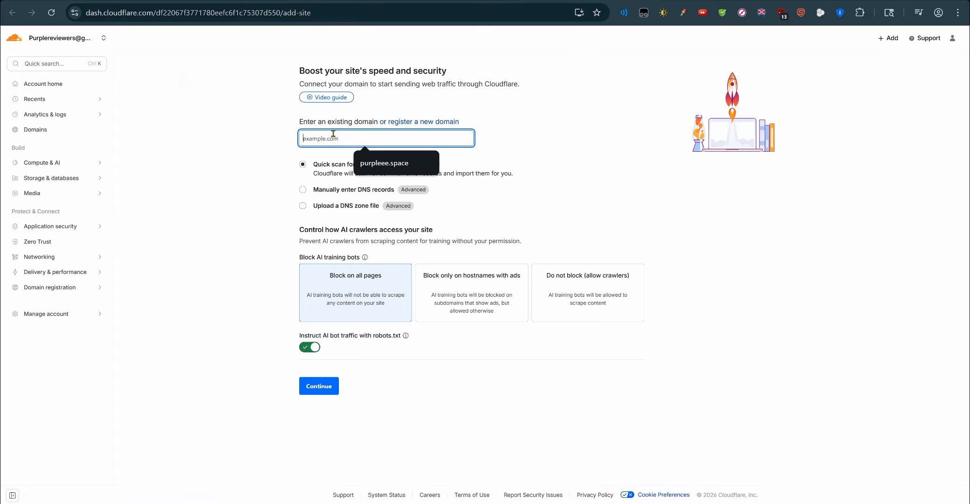
click(392, 162)
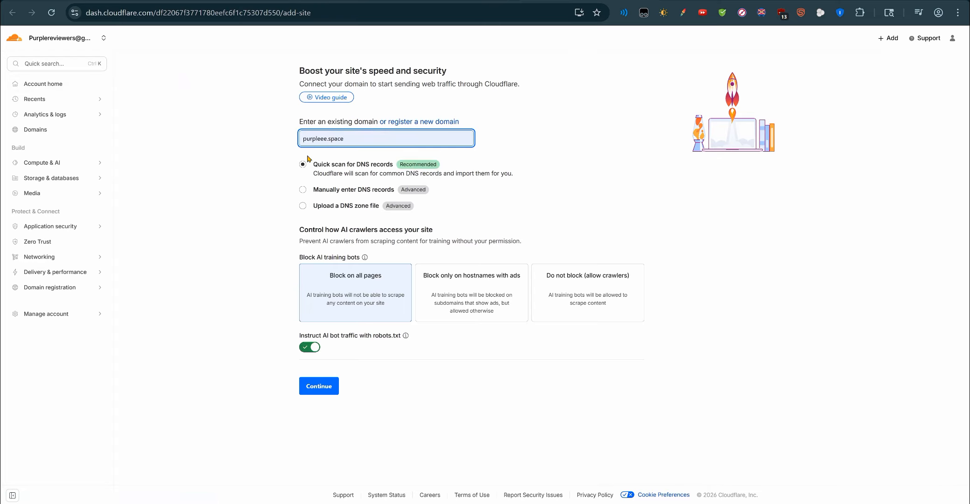
click(333, 384)
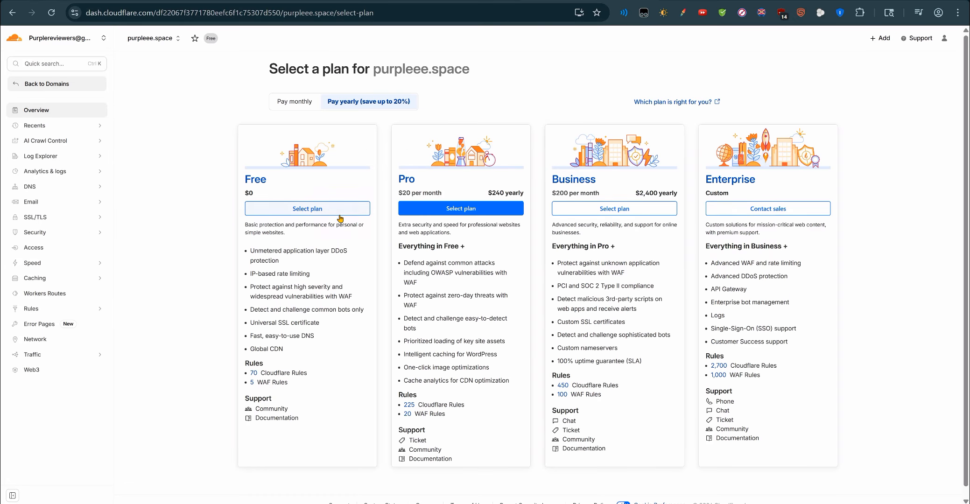
click(301, 211)
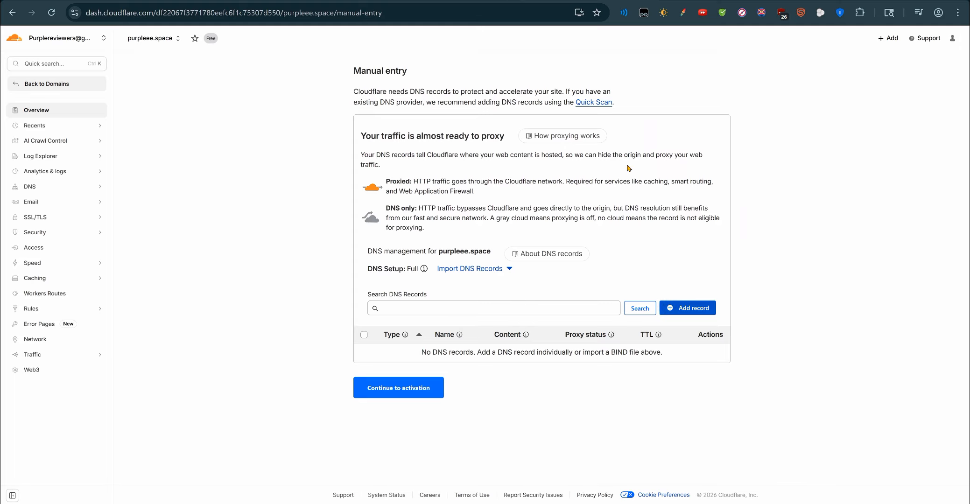
- Add a proxied CNAME record for purpleee.space with name @ and target porky-e7y.pages.dev
click(674, 310)
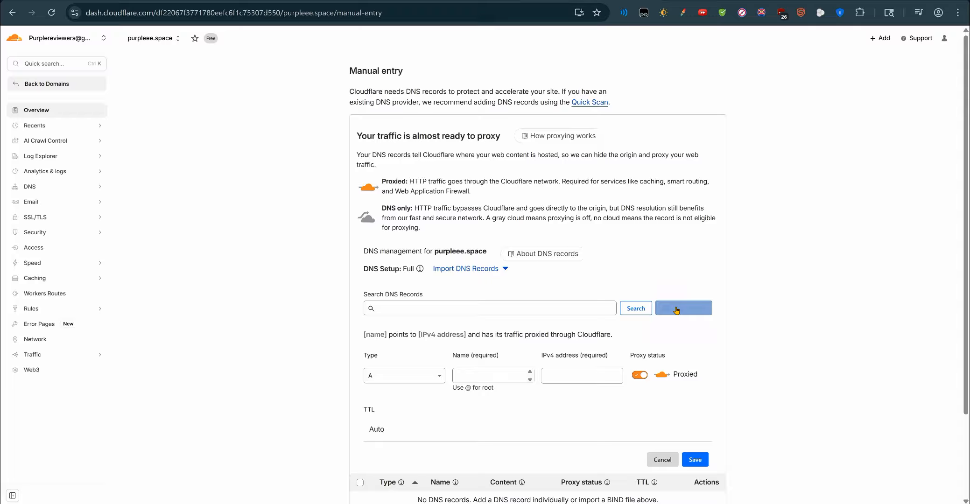
click(398, 381)
click(406, 439)
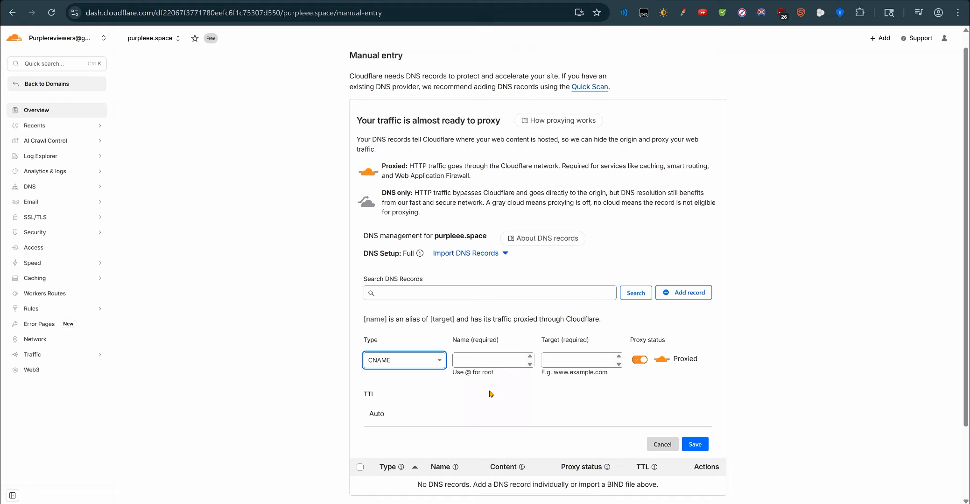
click(484, 359)
text(@)
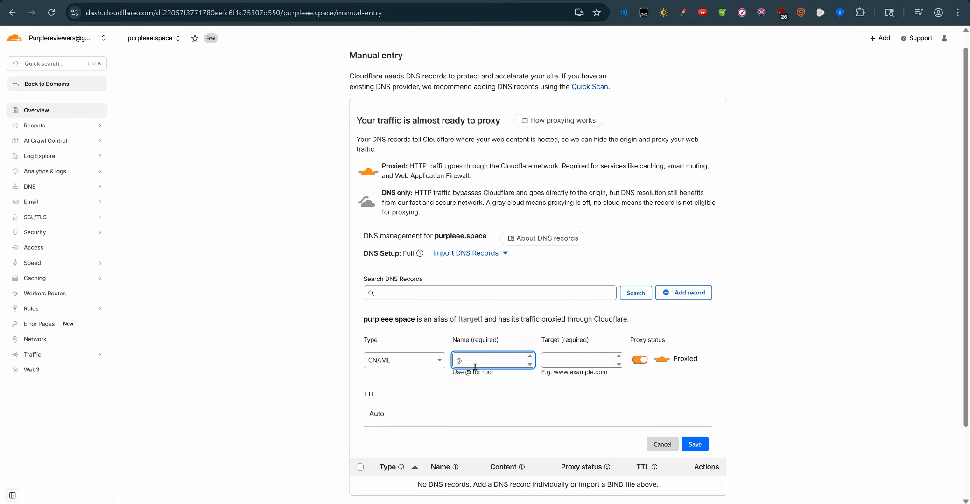
click(548, 359)
key(ctrl+Tab)
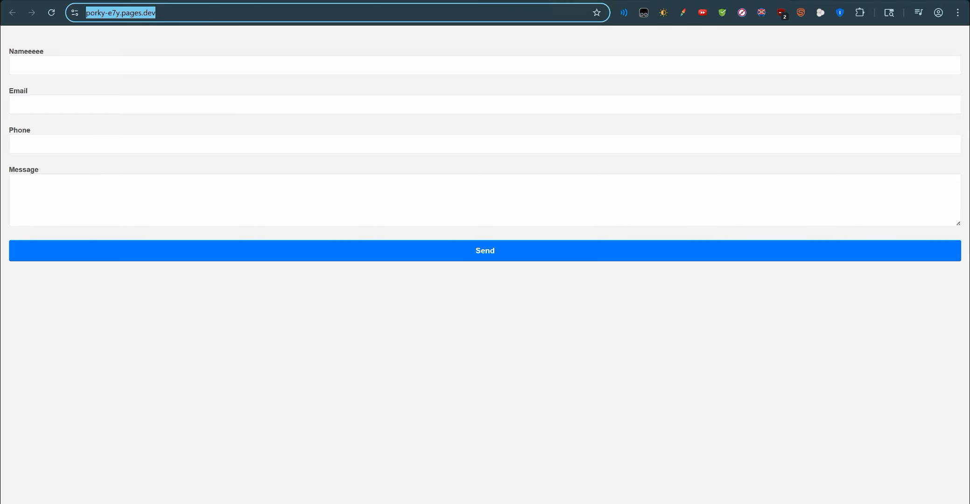
key(ctrl+shift+Tab)
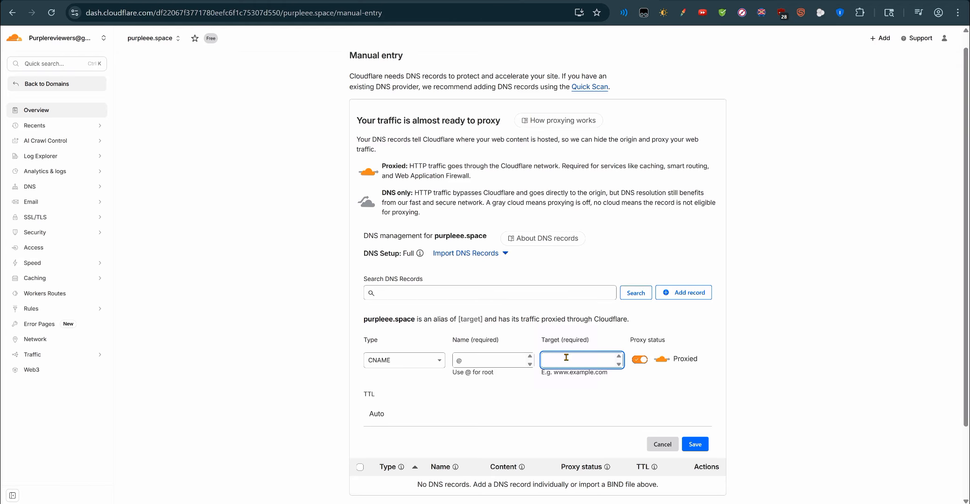
text(porky-e7y.pages.dev)
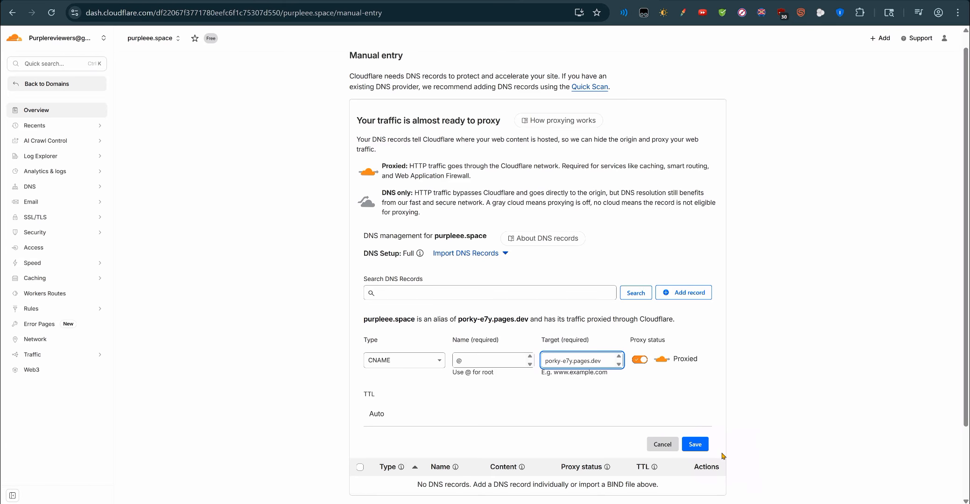
click(699, 444)
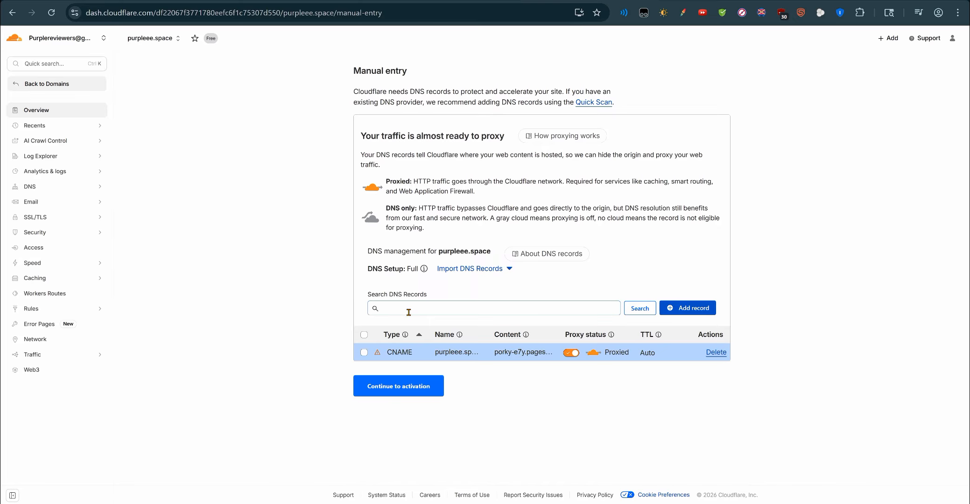
- Add a second proxied CNAME record with name www and target porky-e7y.pages.dev
click(691, 310)
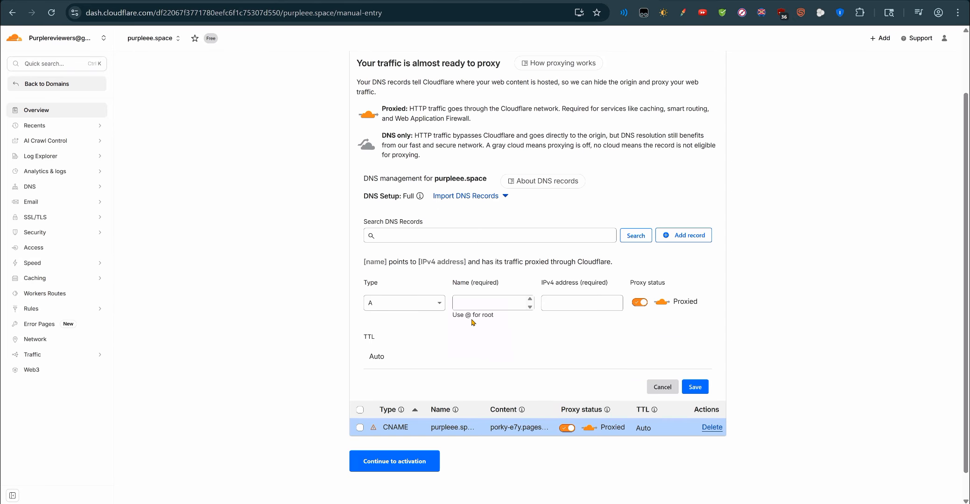
click(440, 308)
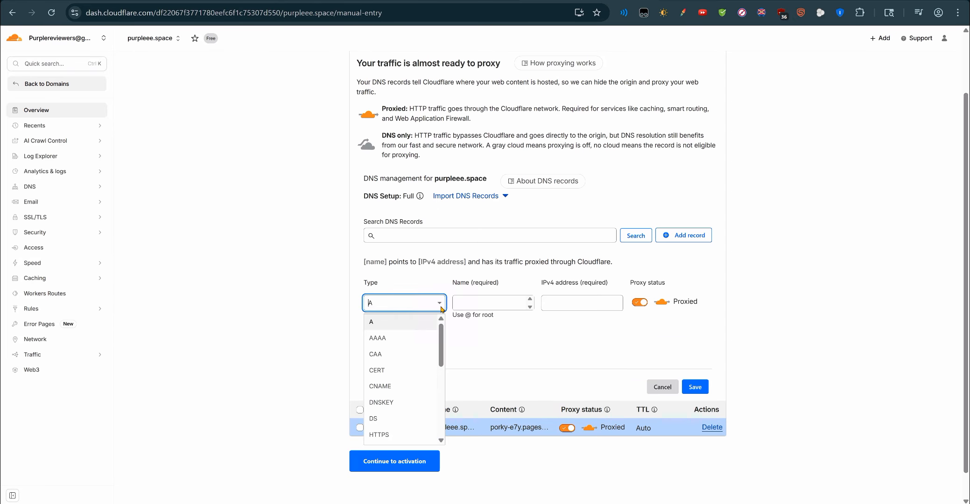
click(401, 384)
click(466, 307)
text(www)
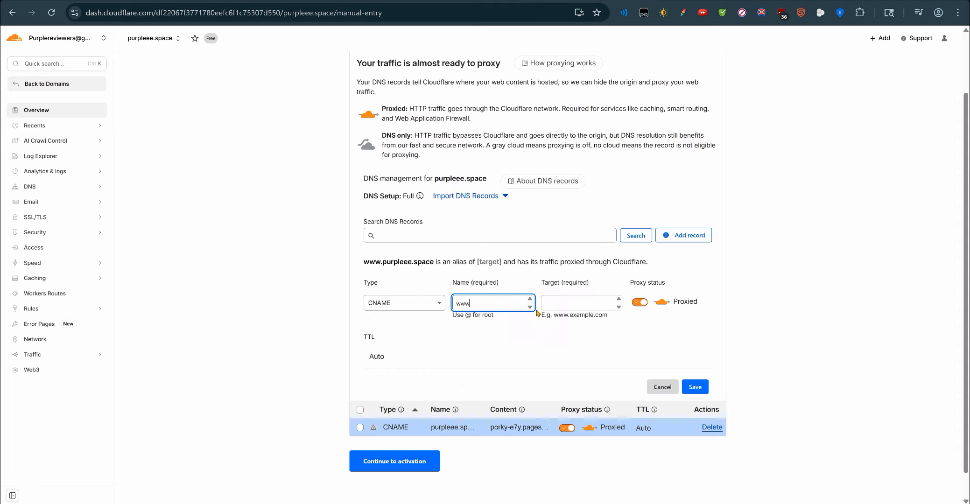
click(571, 303)
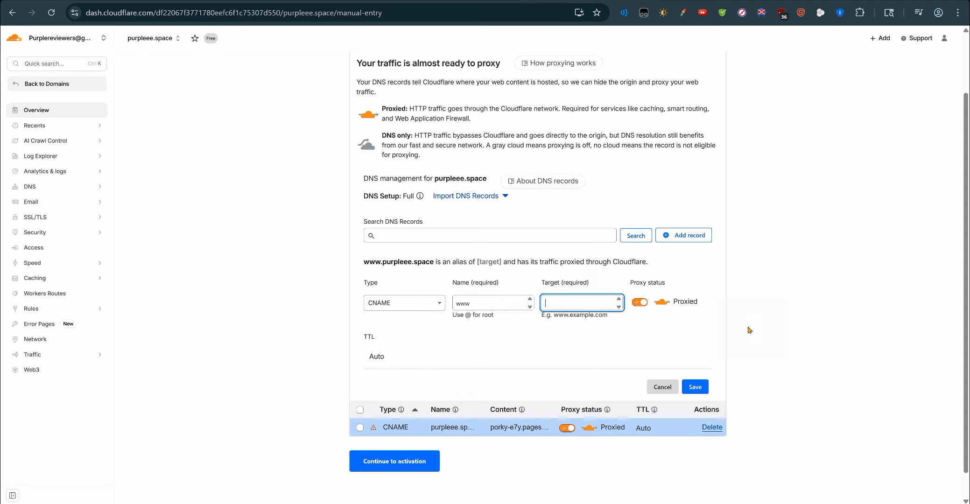
text(porky-e7y.pages.dev)
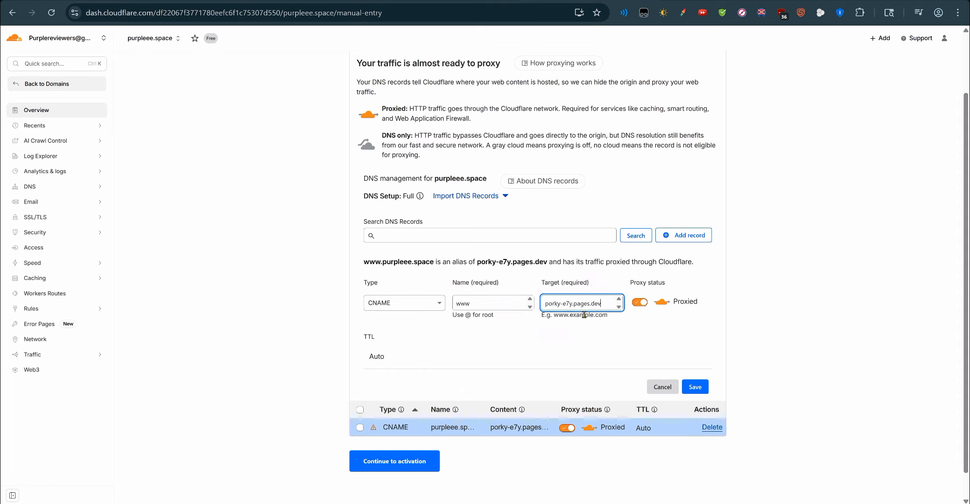
click(694, 381)
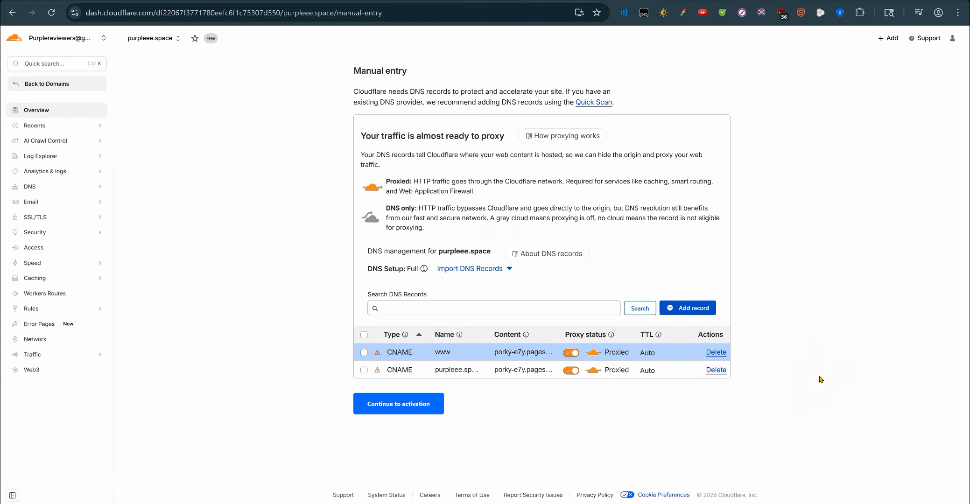
- Continue to activation, then at Porkbun replace purpleee.space's authoritative nameservers with sierra.ns.cloudflare.com and tanner.ns.cloudflare.com and submit them
click(421, 412)
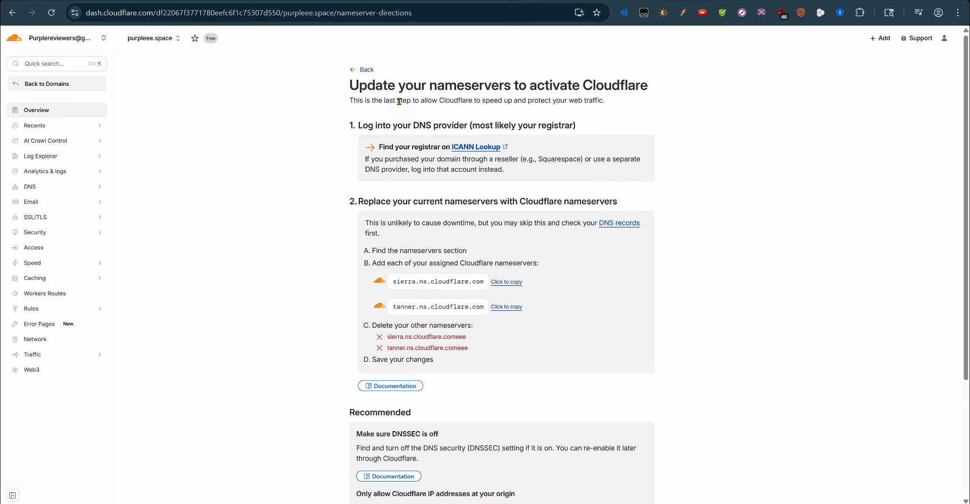
click(340, 1)
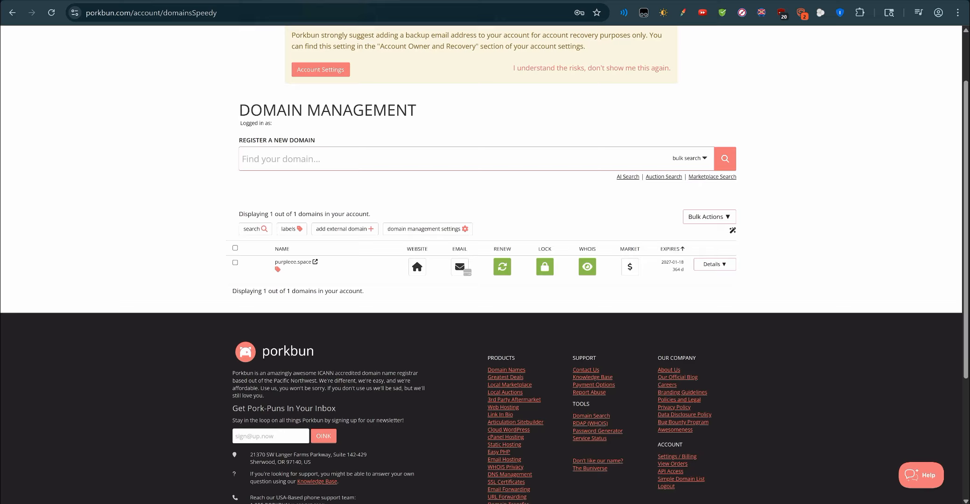
click(292, 279)
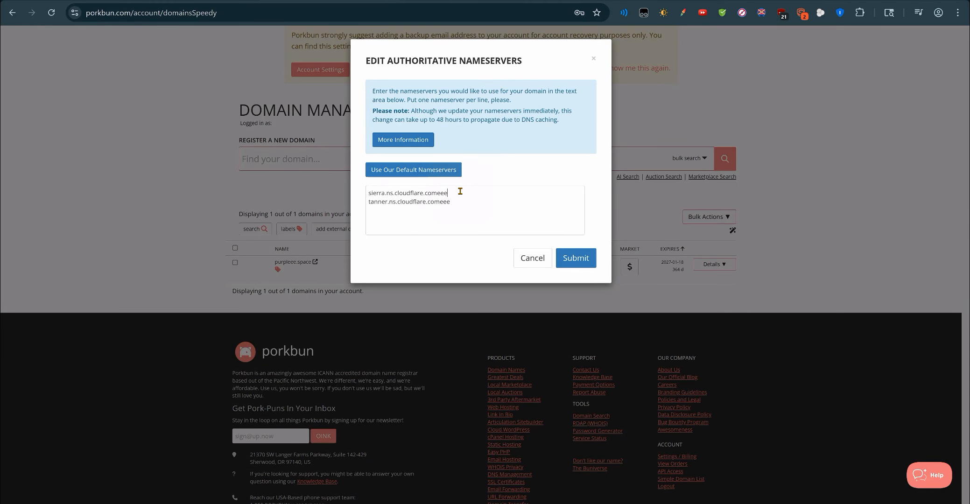
drag(460, 192, 439, 195)
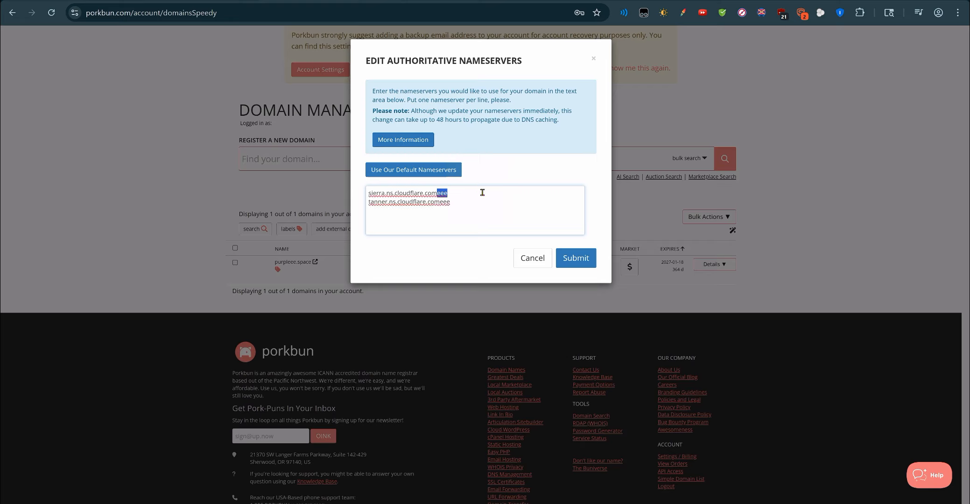
key(BackSpace)
drag(463, 204, 443, 202)
key(BackSpace)
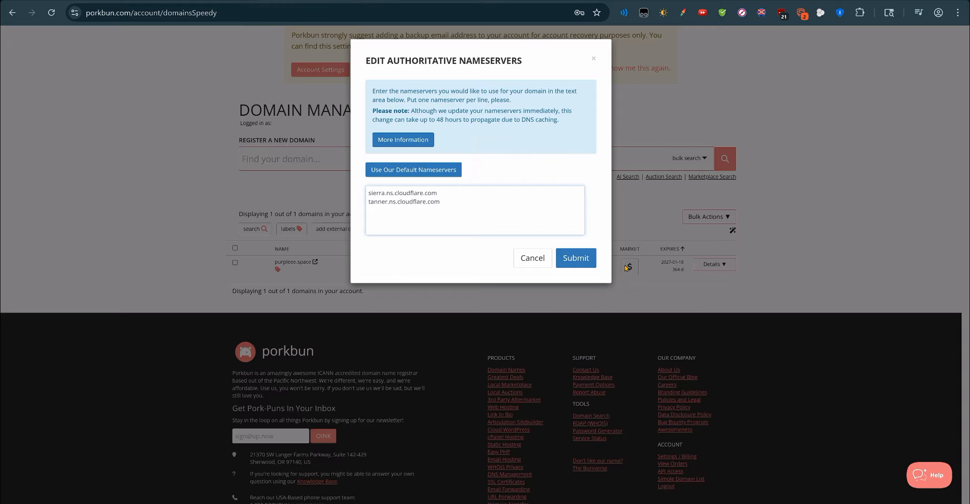
click(573, 258)
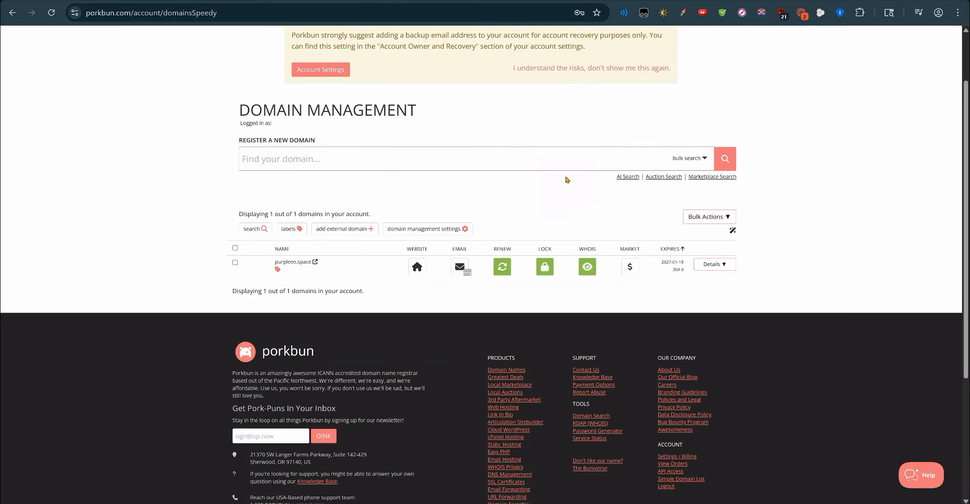
- Back in Cloudflare, confirm that the nameservers were updated, request an immediate nameserver check and refresh the purpleee.space overview
key(ctrl+Tab)
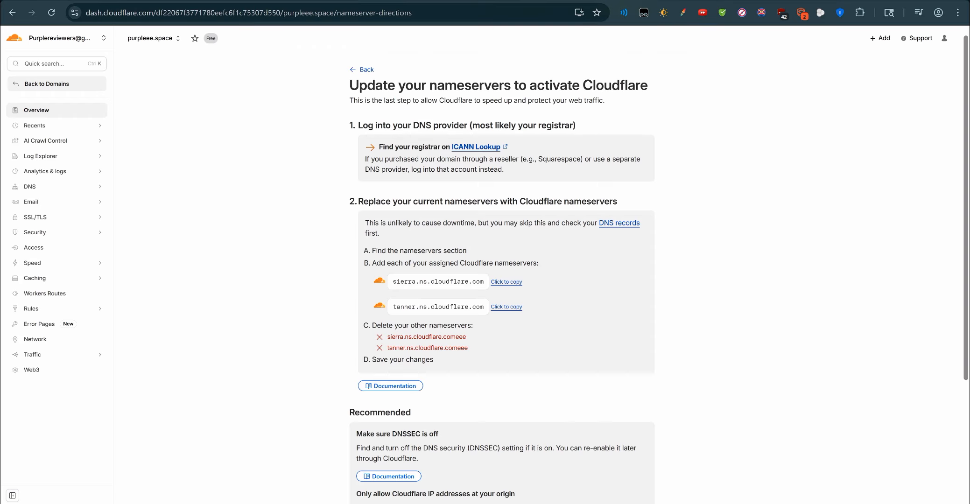
key(ctrl+shift+Tab)
key(ctrl+Tab)
key(ctrl+shift+Tab)
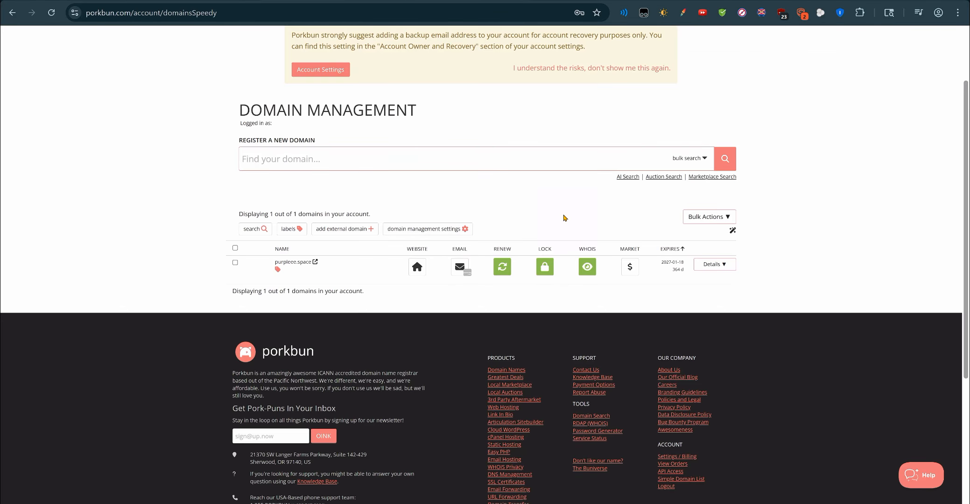
key(ctrl+Tab)
scroll(715, 157, down, 5)
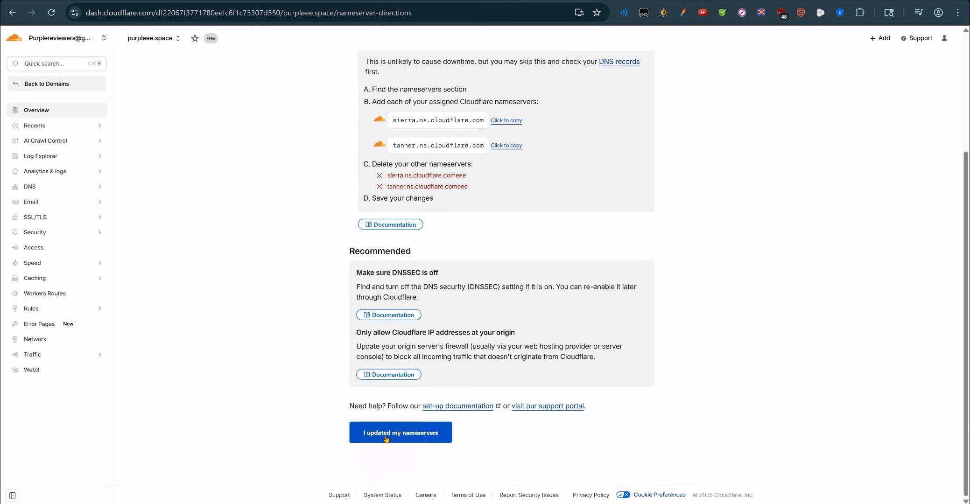
click(405, 433)
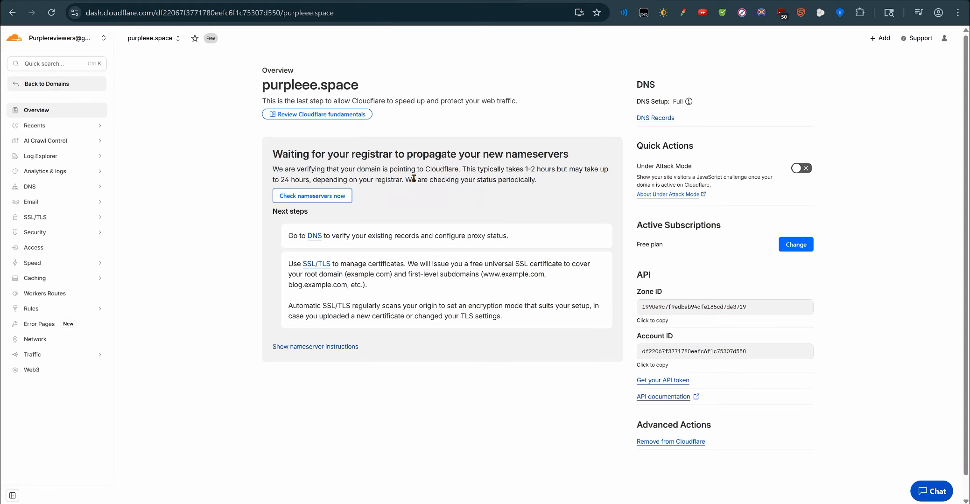
click(344, 200)
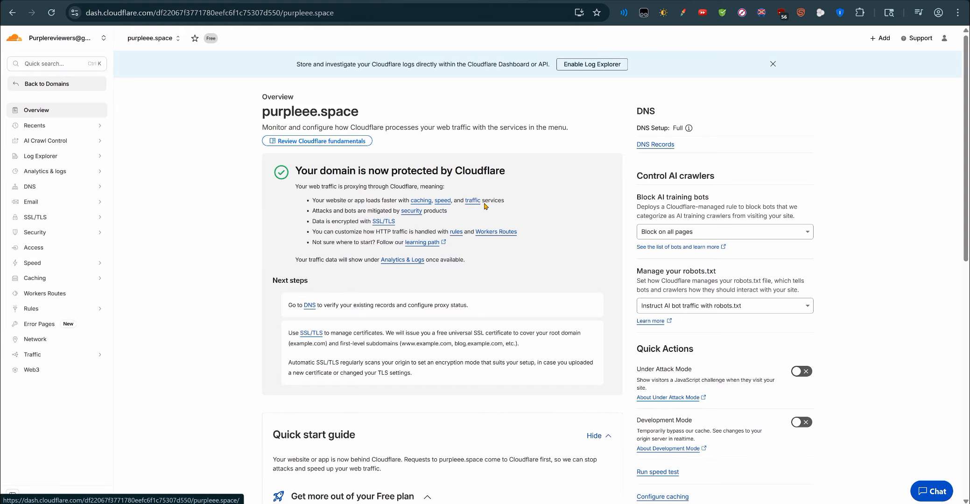
click(33, 110)
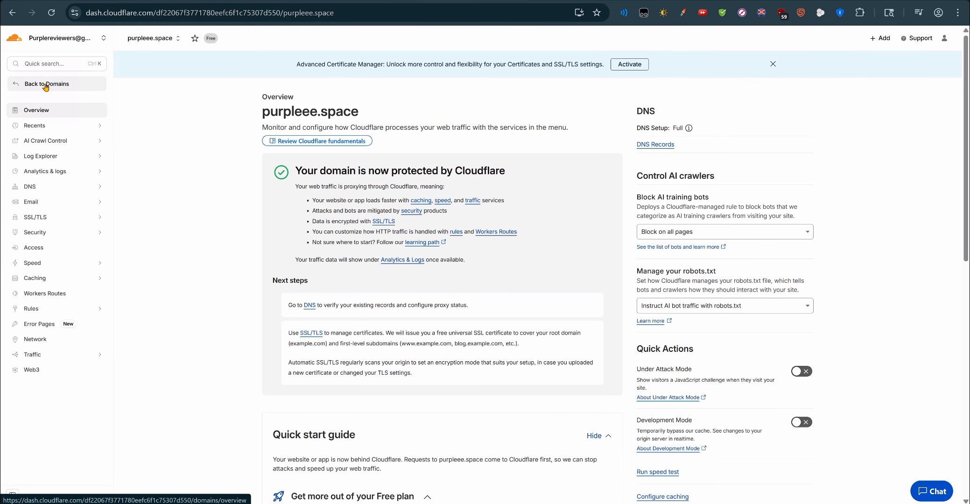
- Return to the account's domain list and open the custom domain settings of the porky project in Workers & Pages
click(49, 86)
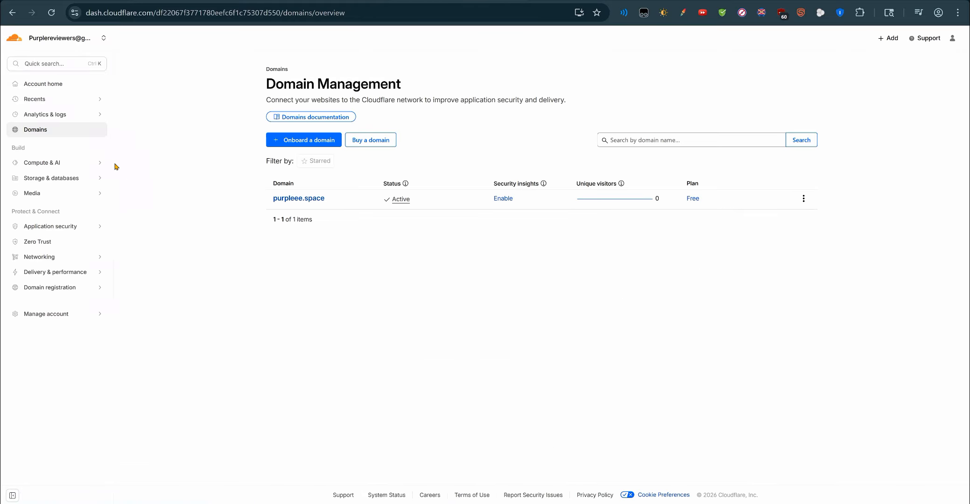
click(99, 165)
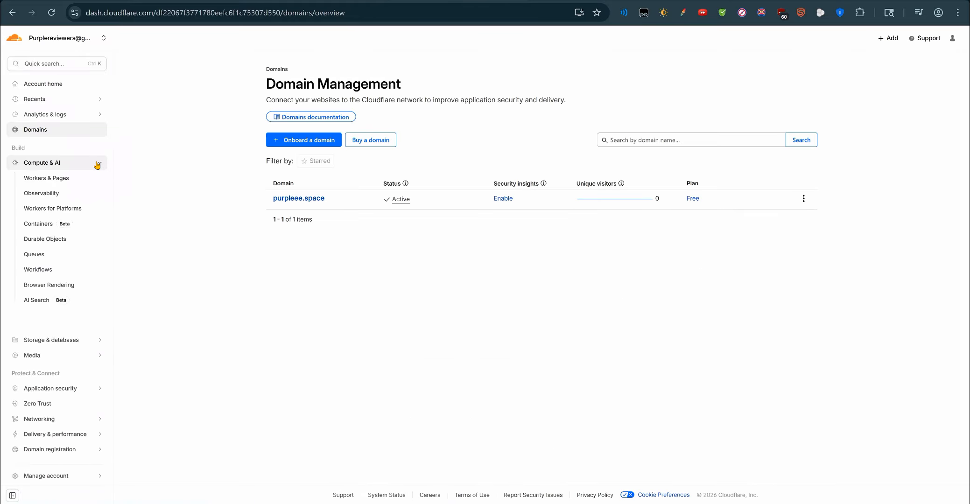
click(73, 184)
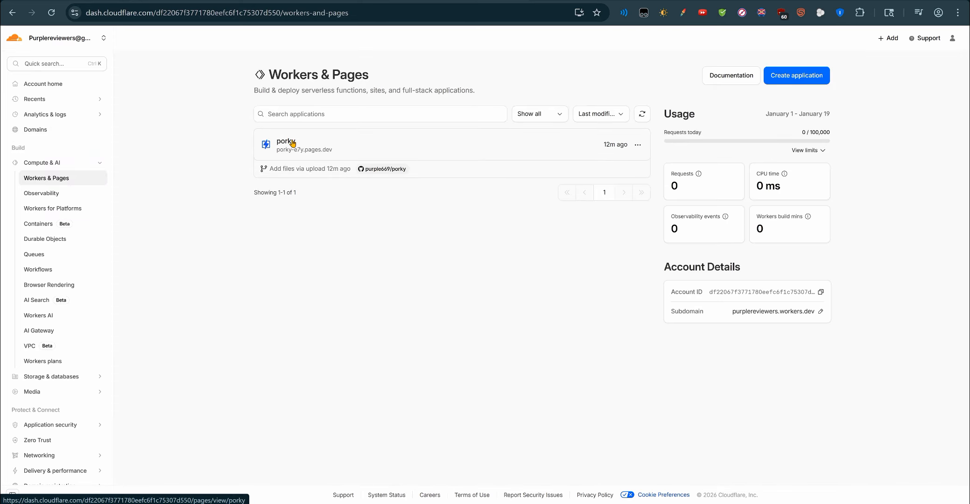
click(293, 143)
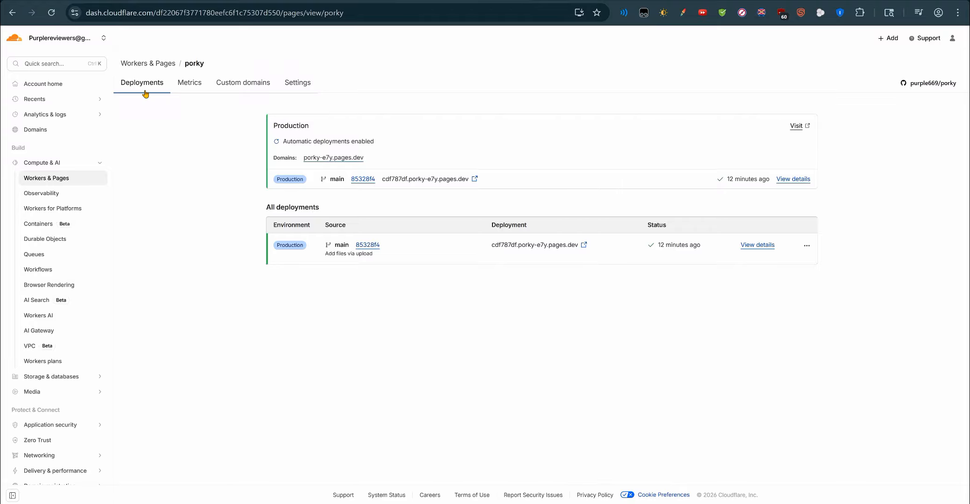
click(250, 88)
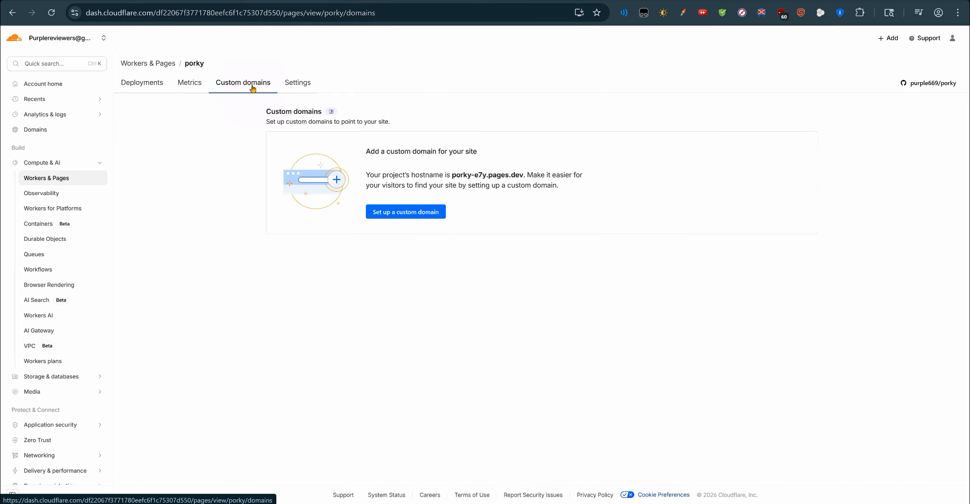
- Set up purpleee.space as a custom domain for the porky project and activate it with the proposed DNS record
click(404, 214)
text(pur)
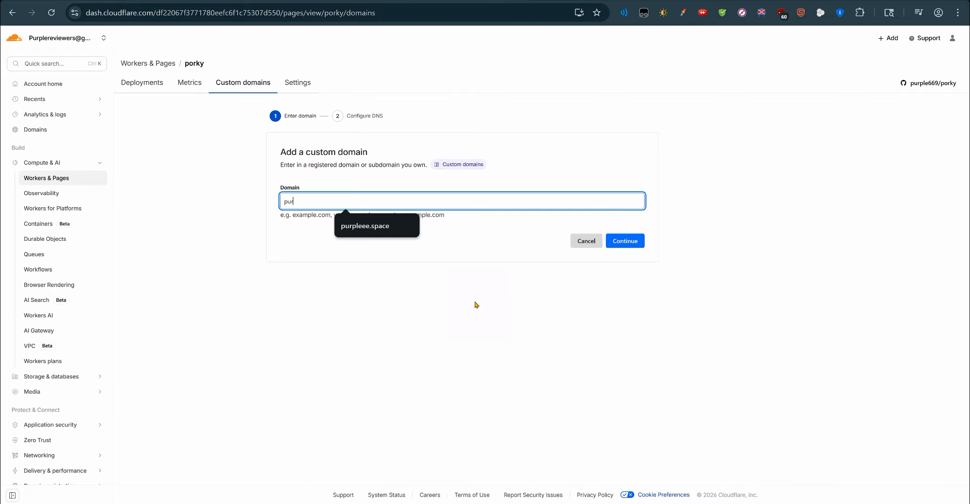
click(372, 237)
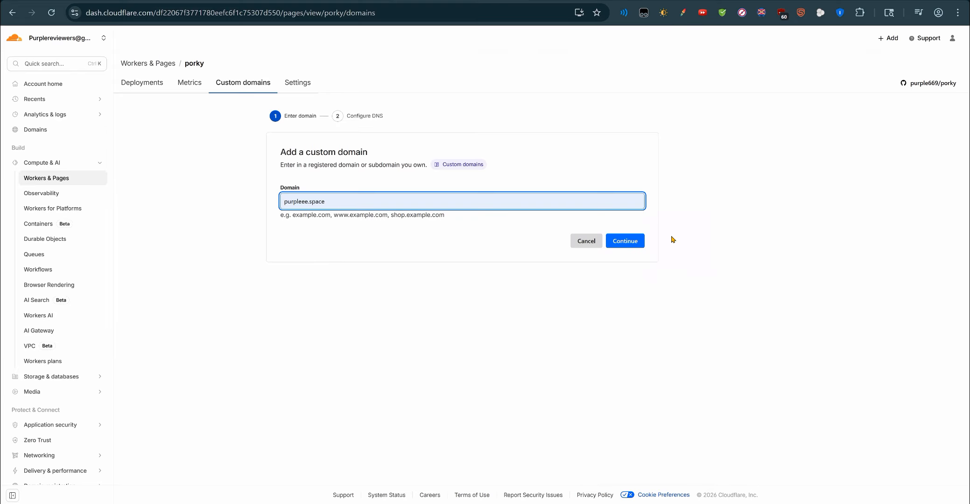
click(638, 242)
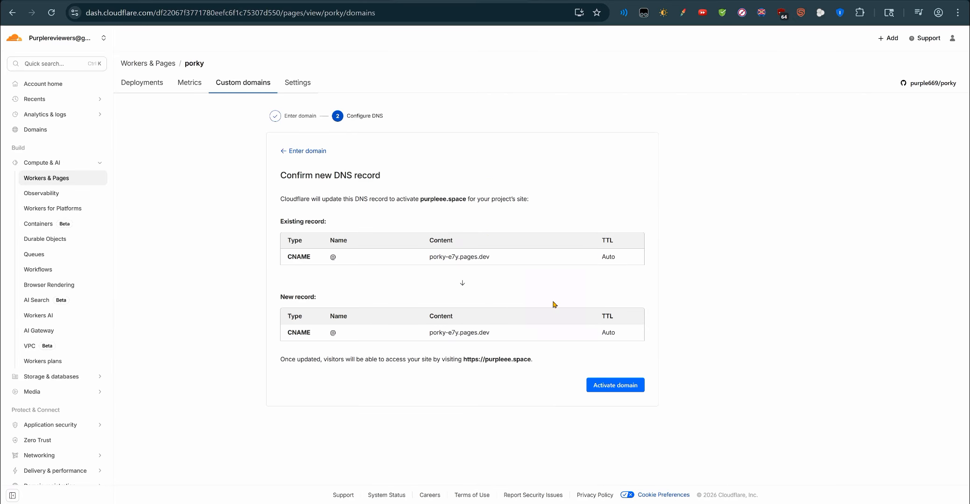
click(627, 385)
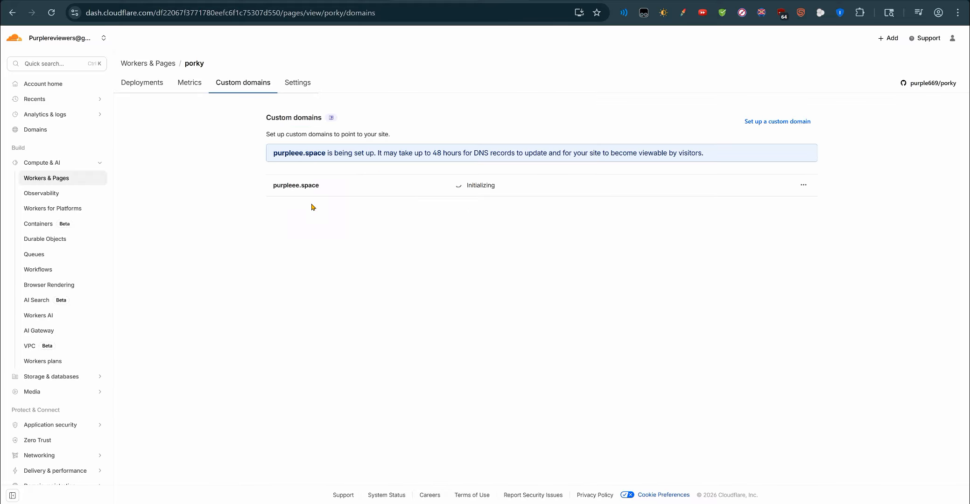
click(787, 123)
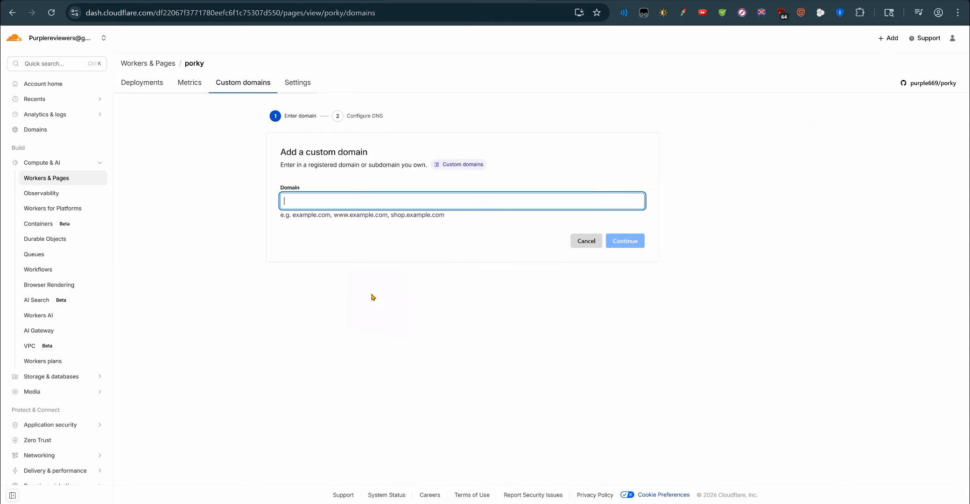
text(www.purpleee.space)
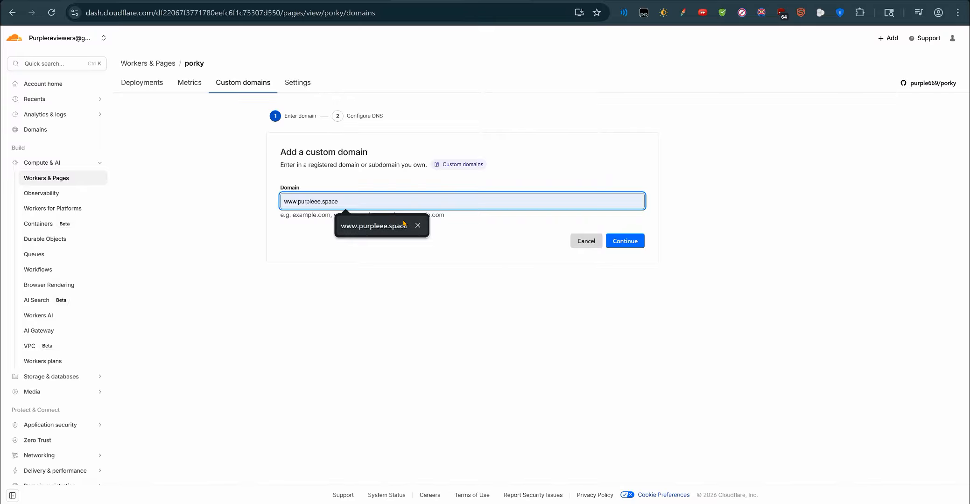
click(382, 227)
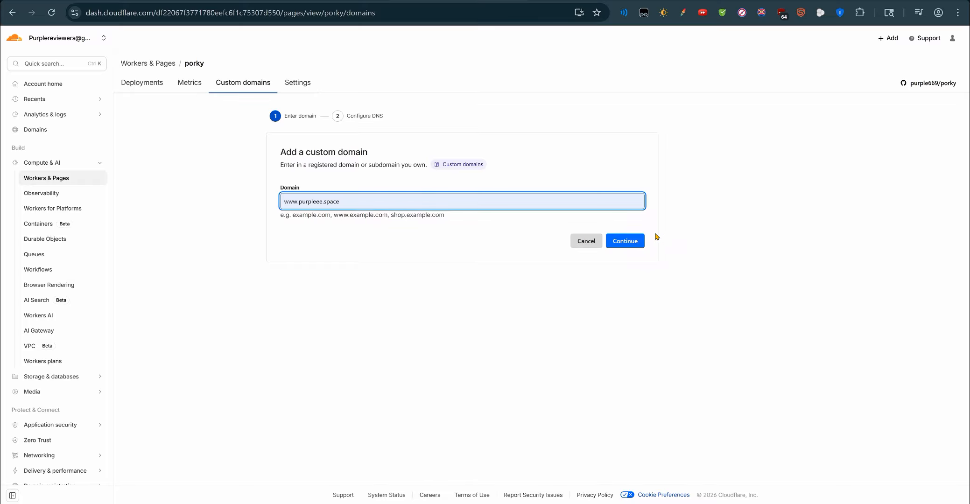
click(626, 241)
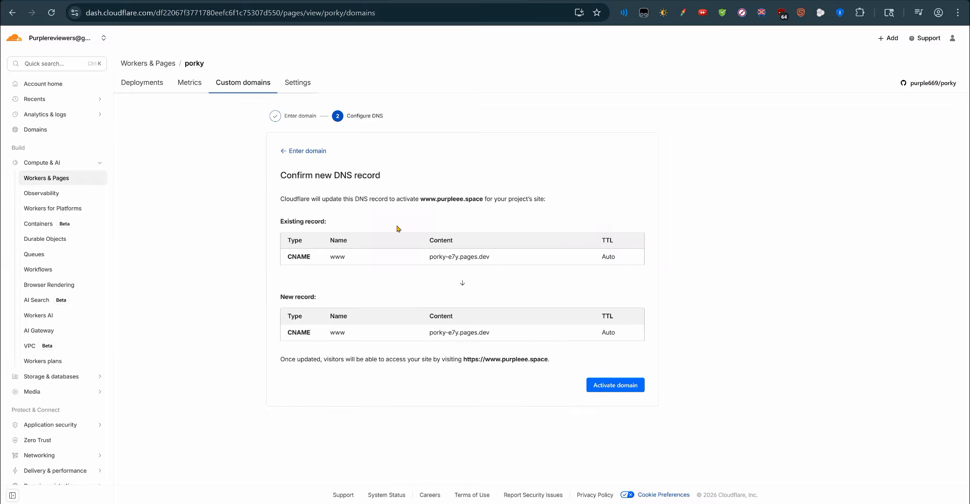
click(617, 391)
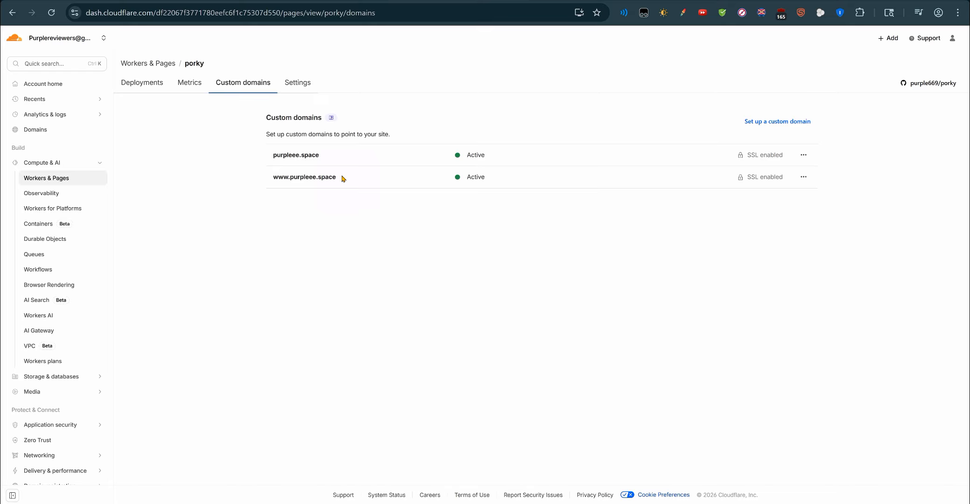
drag(343, 179, 272, 177)
right_click(279, 181)
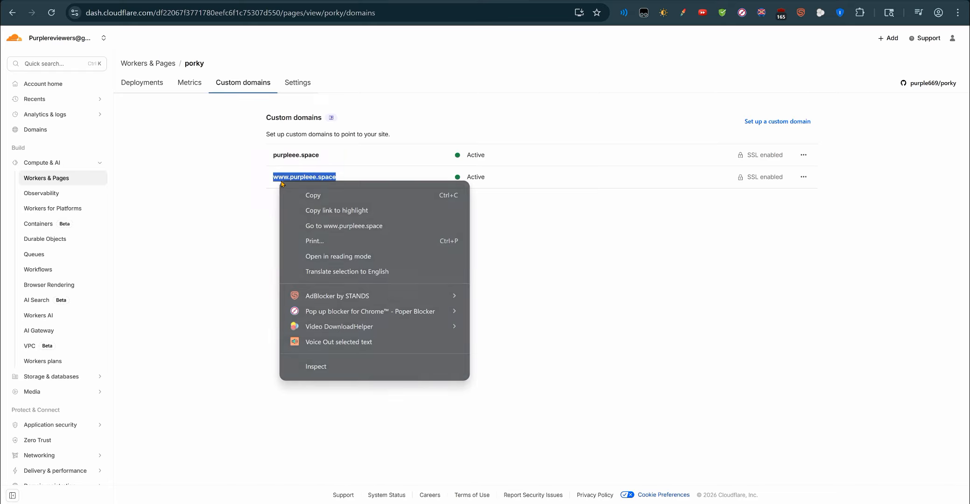
click(344, 225)
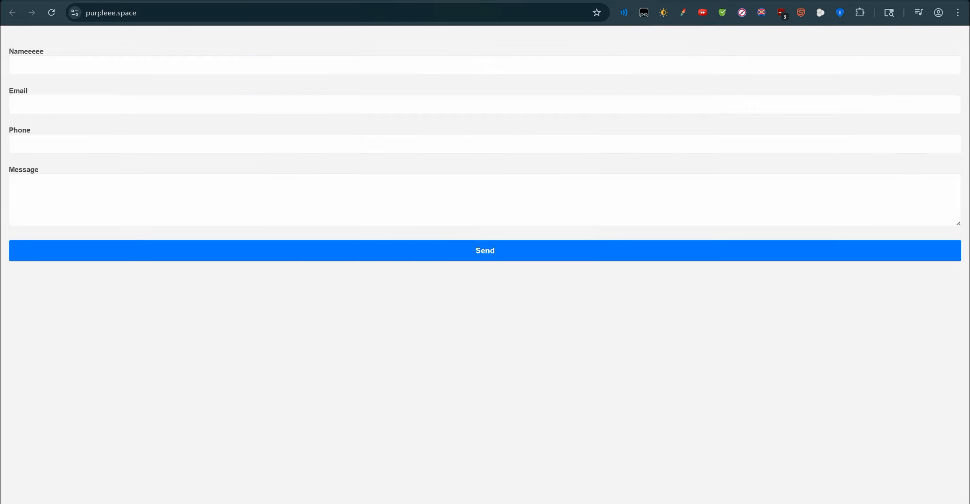
key(ctrl+w)
drag(321, 156, 273, 156)
right_click(283, 150)
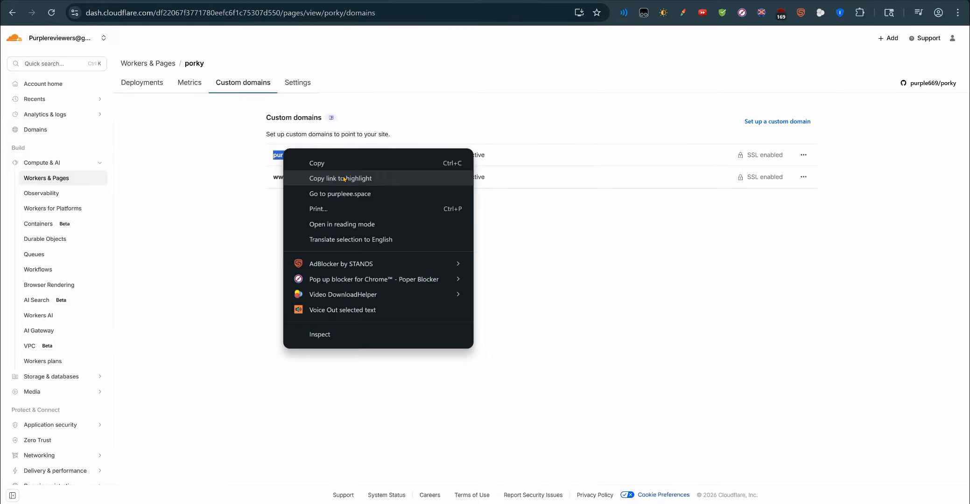
click(354, 193)
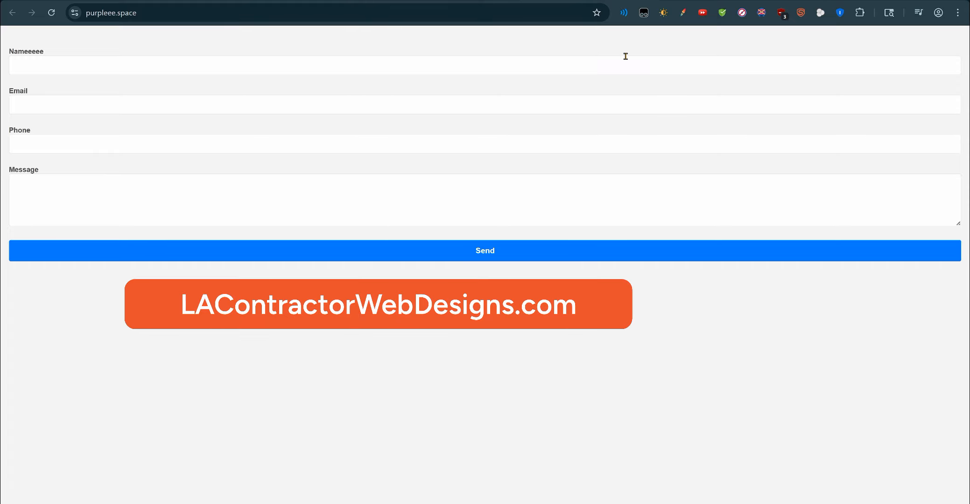